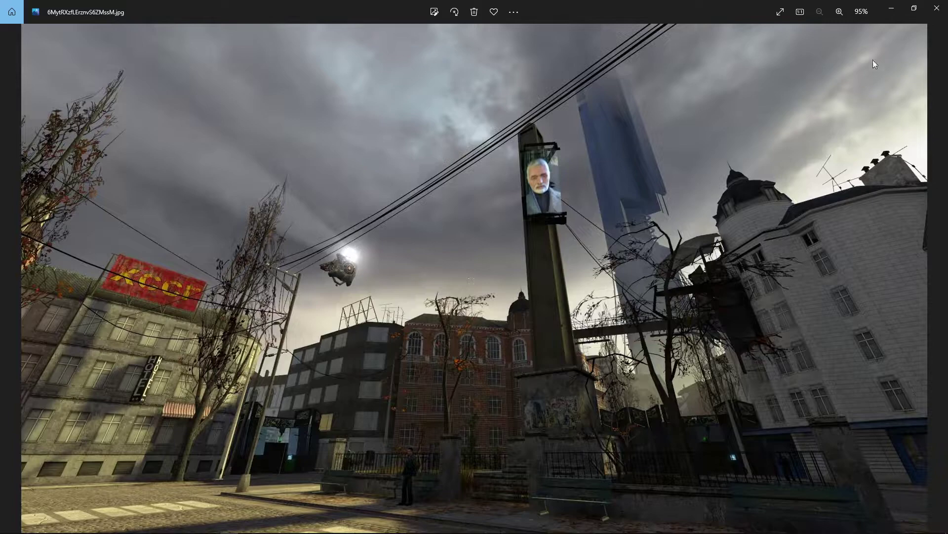
# Step: Review the Word research document from the Architecture section through the materials lists to the notes on how the assets were created
pyautogui.click(891, 9)
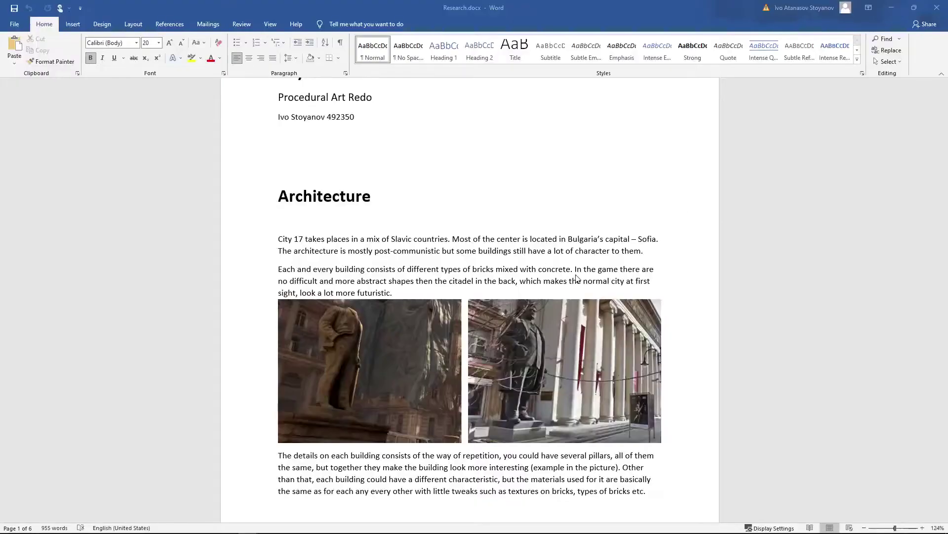
pyautogui.scroll(-10, 551, 276)
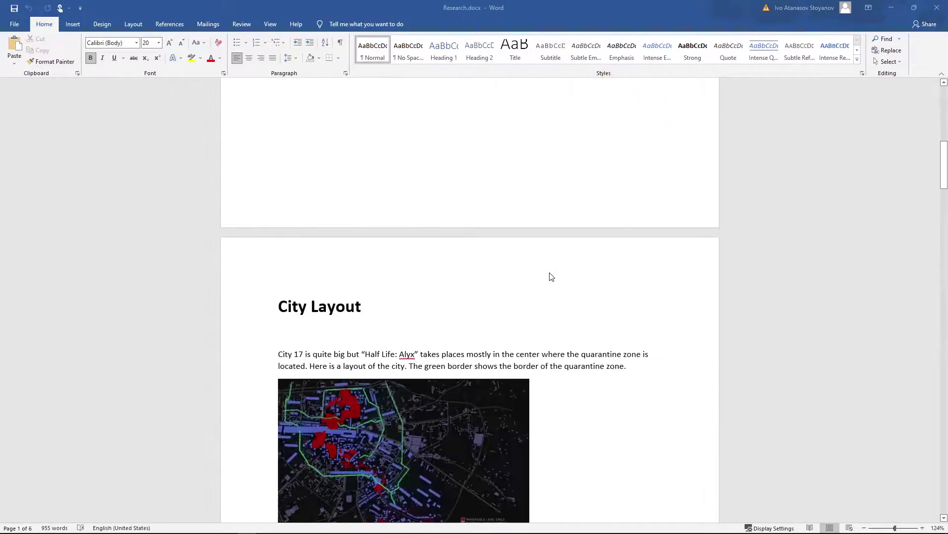
pyautogui.scroll(-8, 551, 276)
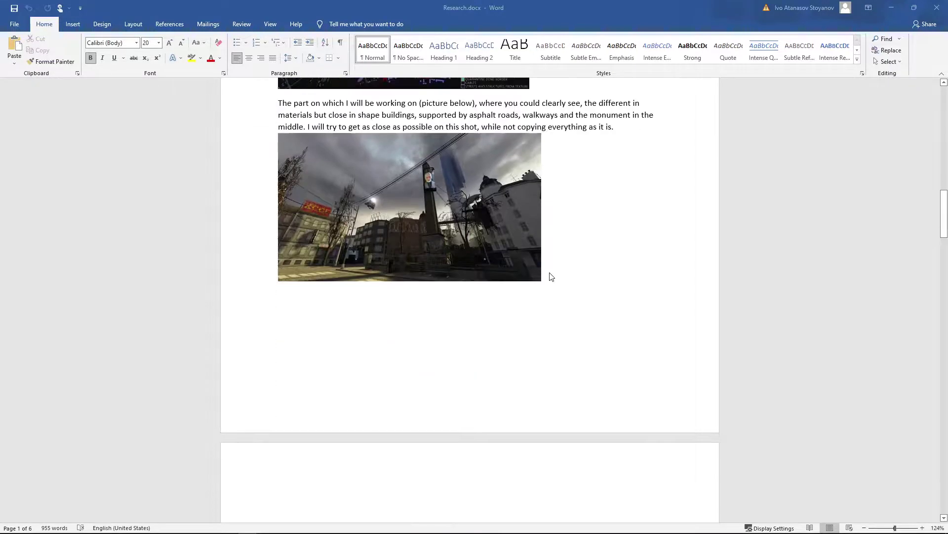
pyautogui.scroll(1, 439, 267)
pyautogui.scroll(-6, 453, 287)
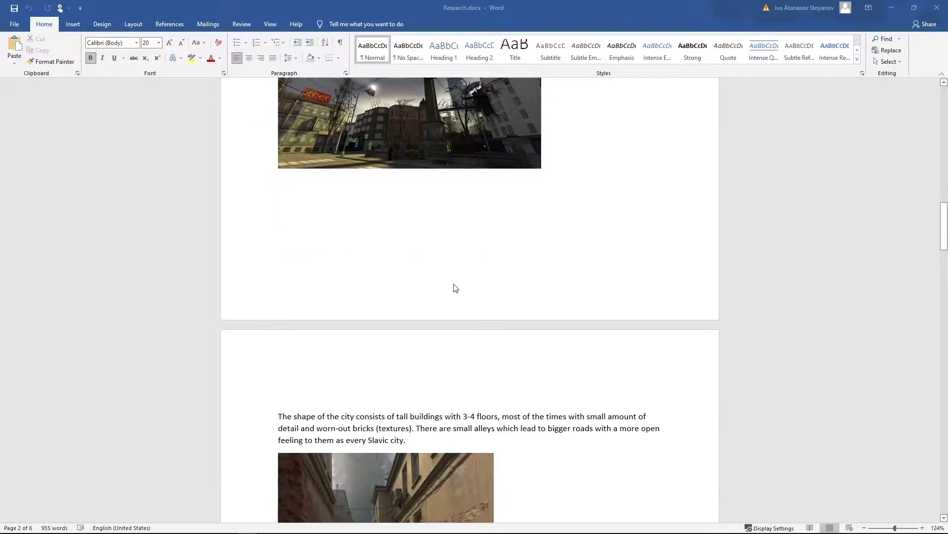
pyautogui.scroll(-7, 562, 336)
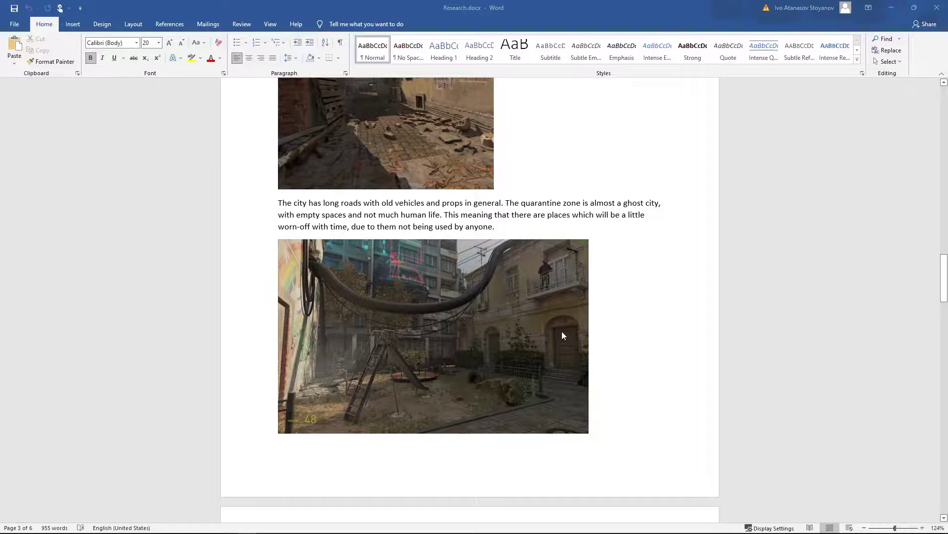
pyautogui.scroll(-5, 561, 332)
pyautogui.scroll(-12, 564, 335)
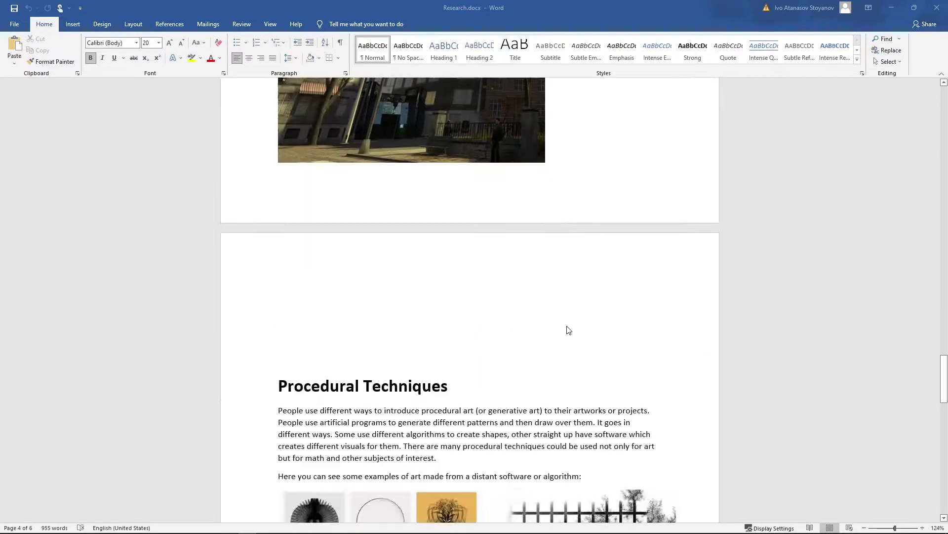
pyautogui.scroll(2, 569, 330)
pyautogui.scroll(6, 568, 330)
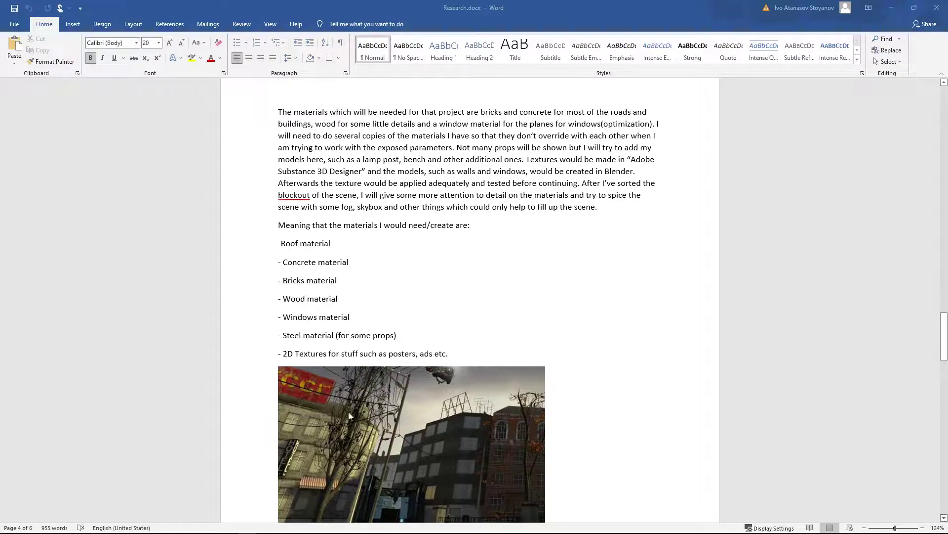
pyautogui.scroll(-20, 482, 415)
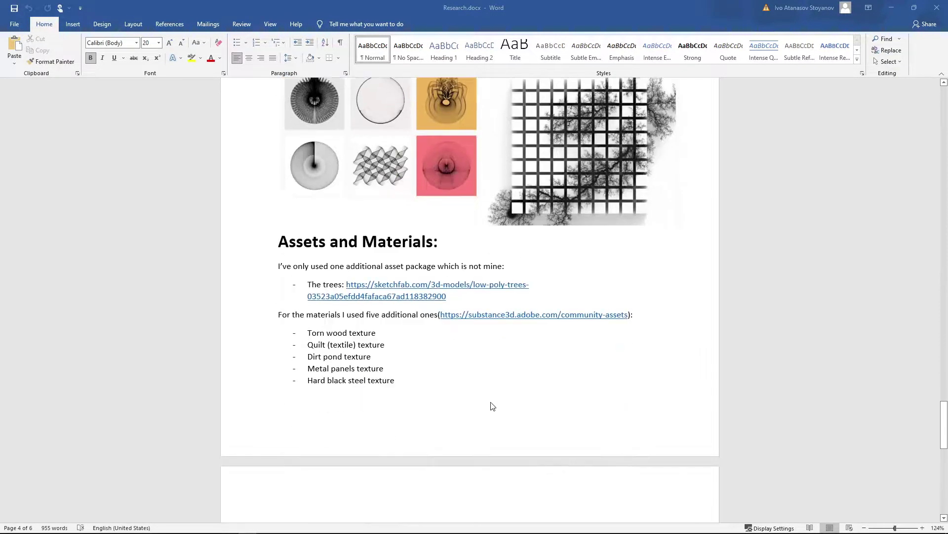
pyautogui.scroll(-3, 492, 404)
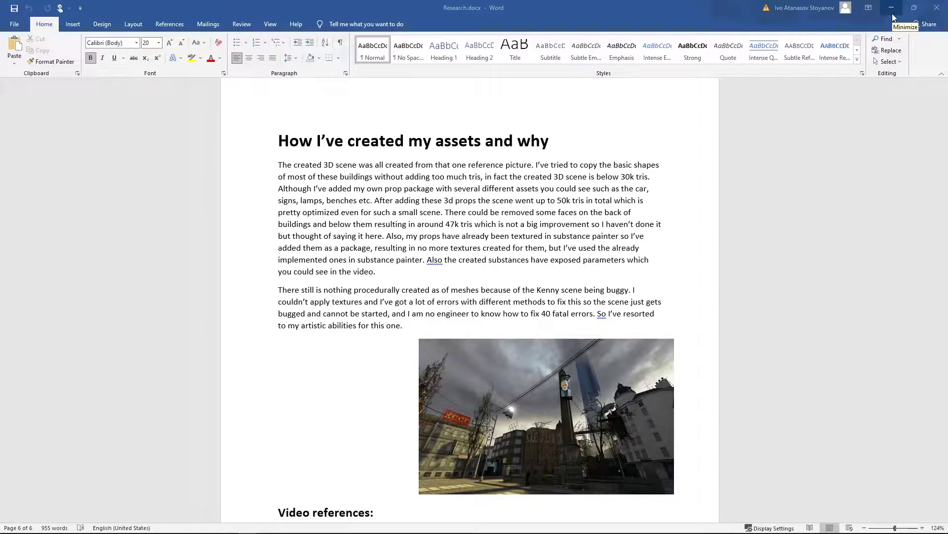
# Step: Switch to the Unity OutdoorsScene and inspect the monument, surrounding buildings and streets in a maximized scene view
pyautogui.hotkey('alt', 'Tab')
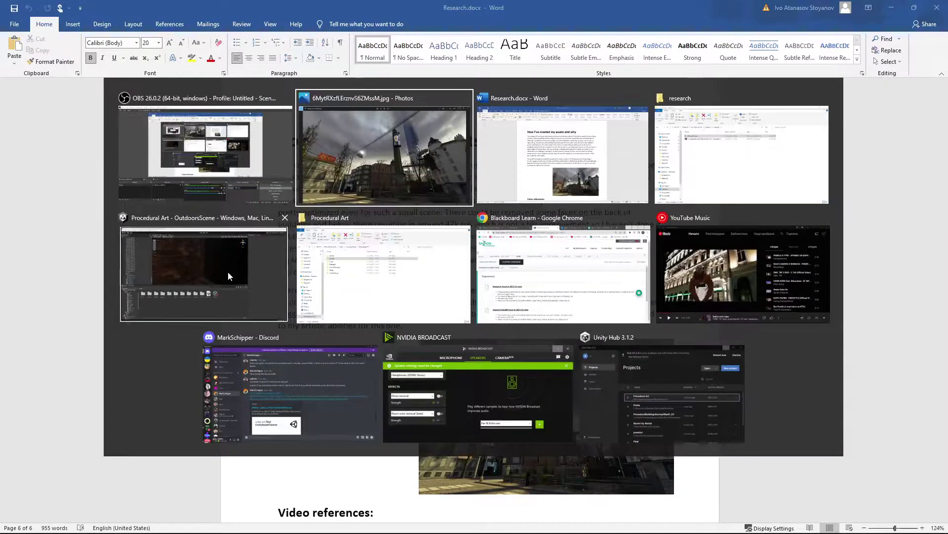
pyautogui.click(227, 271)
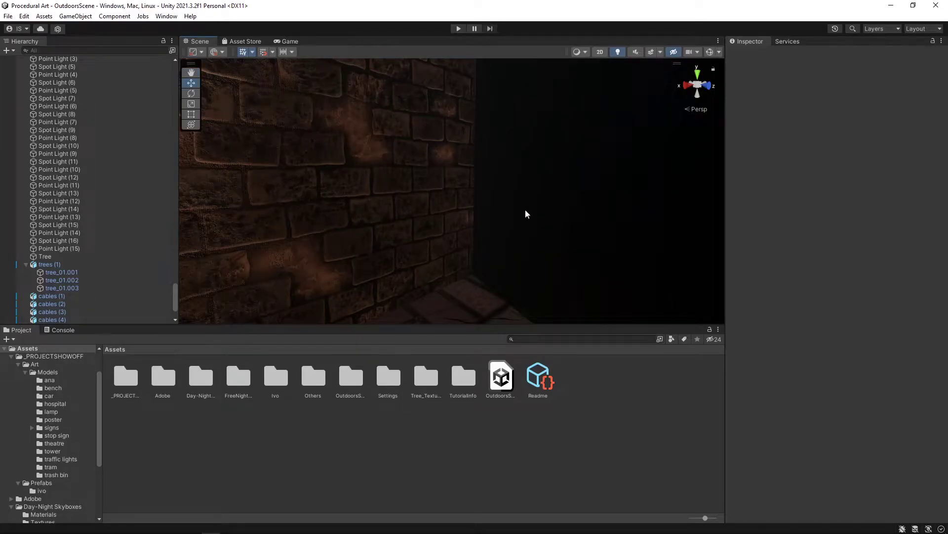
pyautogui.hotkey('shift', 'space')
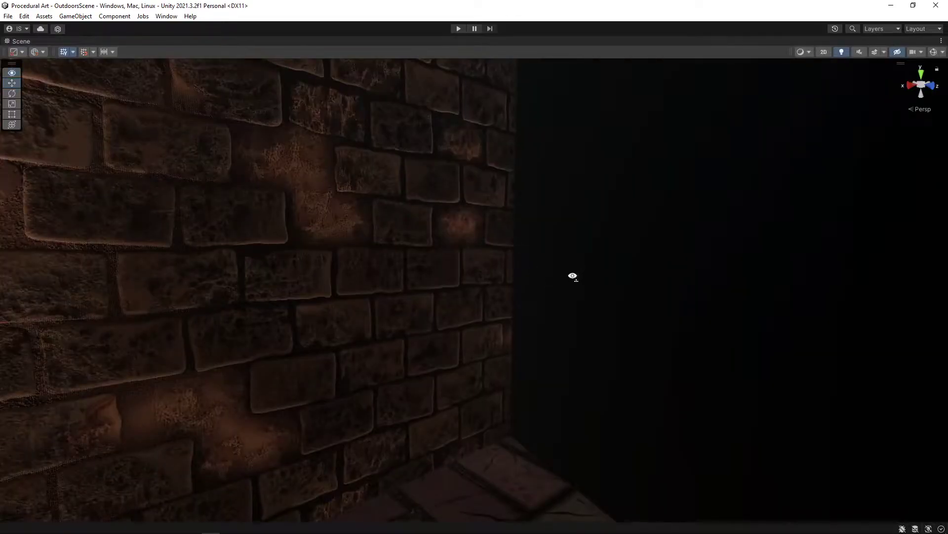
pyautogui.moveTo(573, 276); pyautogui.dragTo(405, 169, button='right')
pyautogui.press('w')
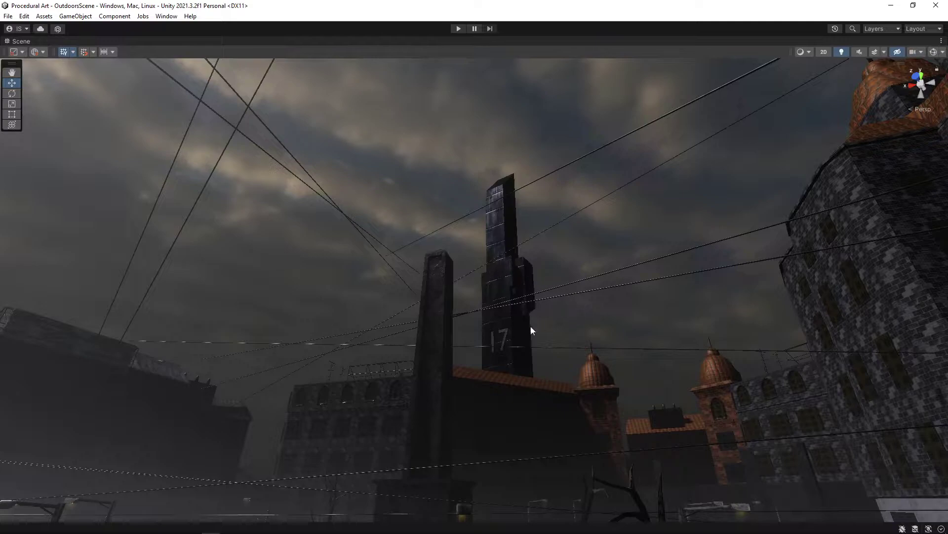
pyautogui.moveTo(525, 310); pyautogui.dragTo(585, 336, button='right')
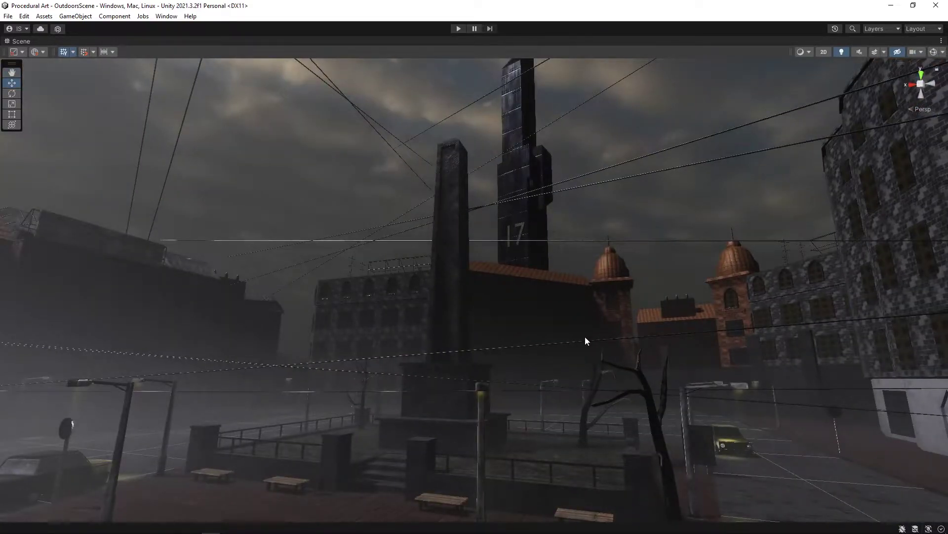
pyautogui.moveTo(586, 341); pyautogui.dragTo(720, 337, button='right')
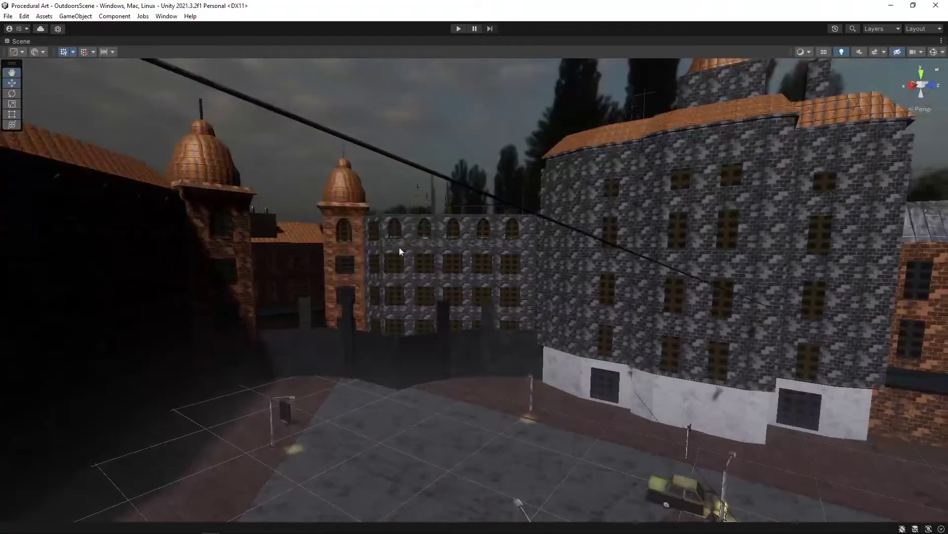
pyautogui.moveTo(499, 332); pyautogui.dragTo(545, 401, button='right')
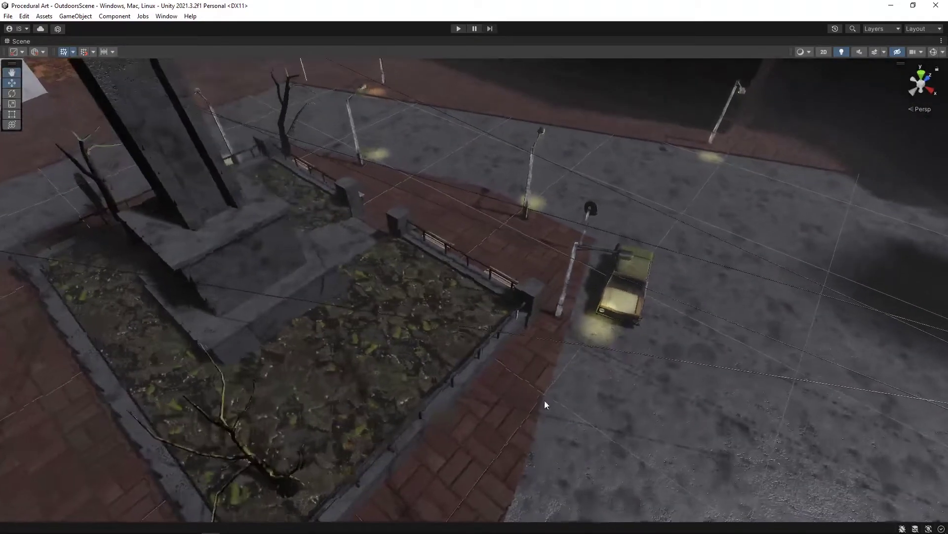
pyautogui.click(535, 254)
pyautogui.click(444, 295)
pyautogui.moveTo(440, 297); pyautogui.dragTo(567, 147, button='right')
# Step: Restore the full editor layout and open the own subfolder of the materials folder in the project assets
pyautogui.hotkey('shift', 'space')
pyautogui.moveTo(620, 133); pyautogui.dragTo(679, 172, button='right')
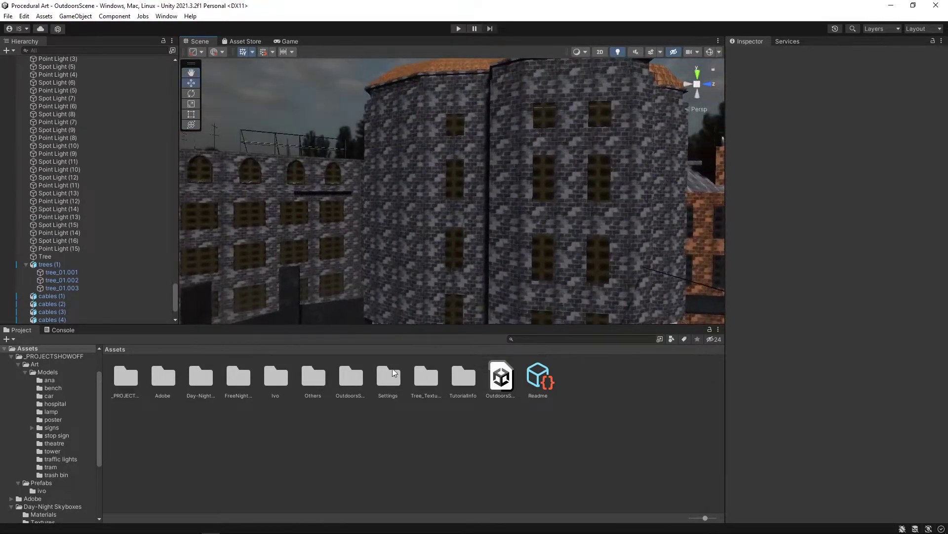
pyautogui.doubleClick(282, 382)
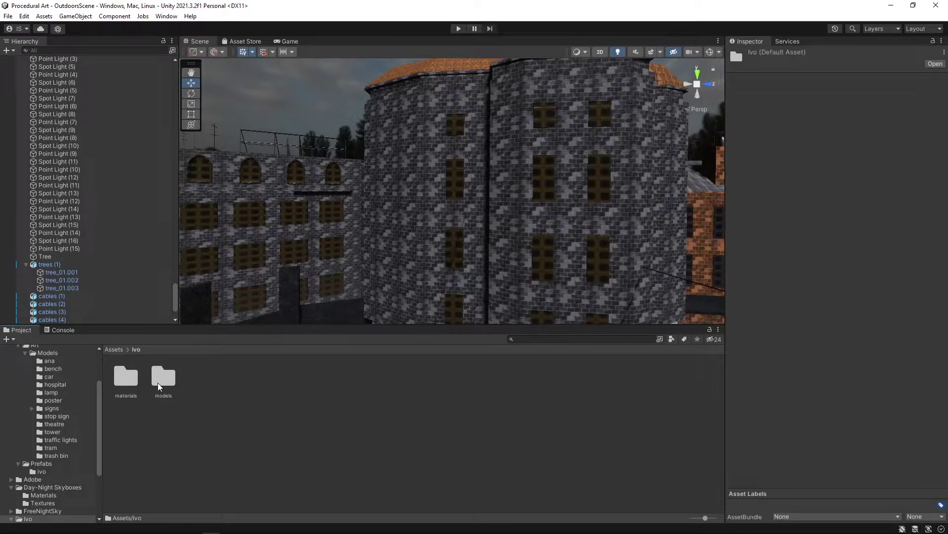
pyautogui.doubleClick(126, 377)
pyautogui.doubleClick(163, 376)
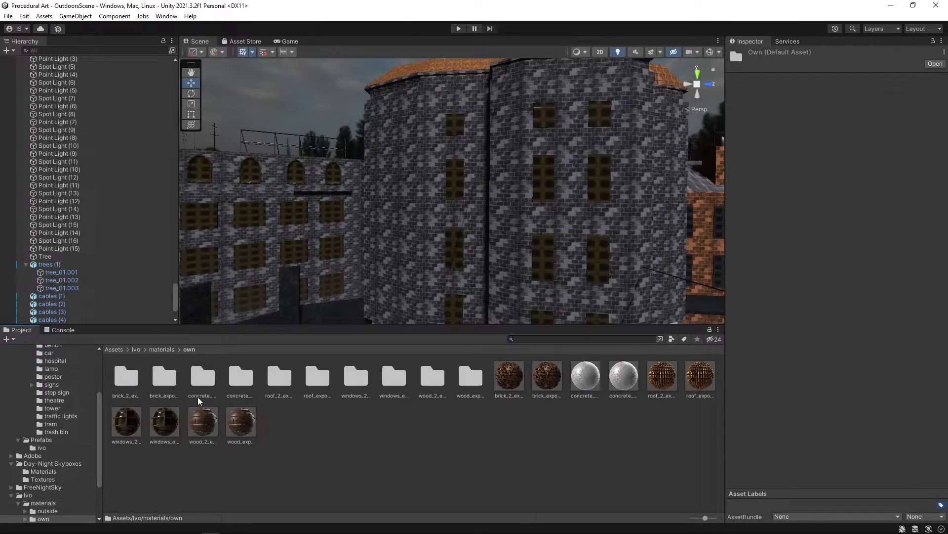
# Step: Set the brick_2_exposed substance to Grunge 0.958, Opacity 0.612 and Y Amount 9 with the grey brick building in view
pyautogui.click(509, 378)
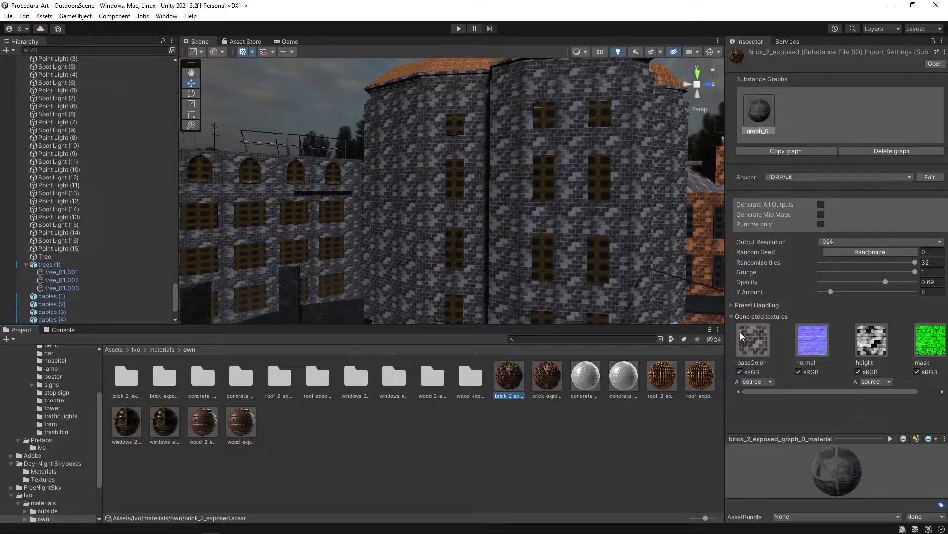
pyautogui.moveTo(564, 270); pyautogui.dragTo(596, 272, button='right')
pyautogui.click(548, 381)
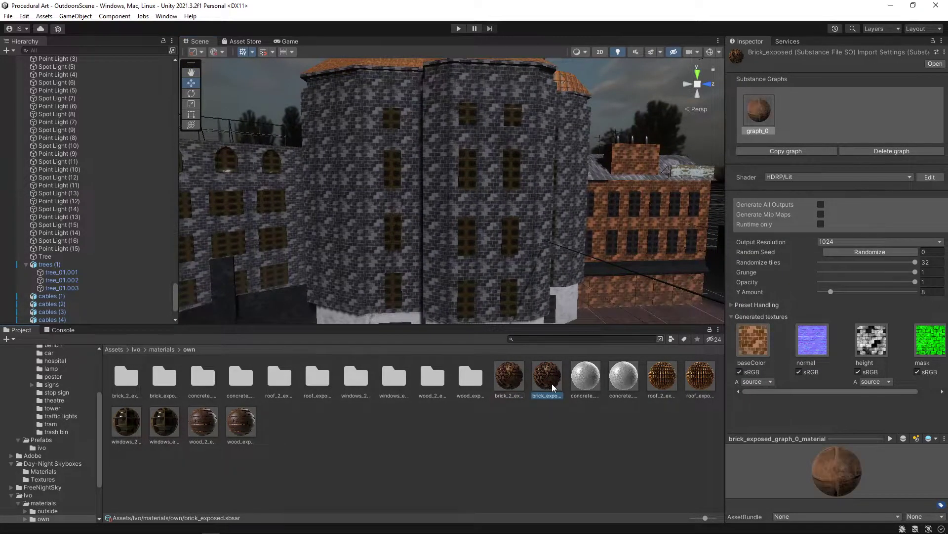
pyautogui.click(518, 373)
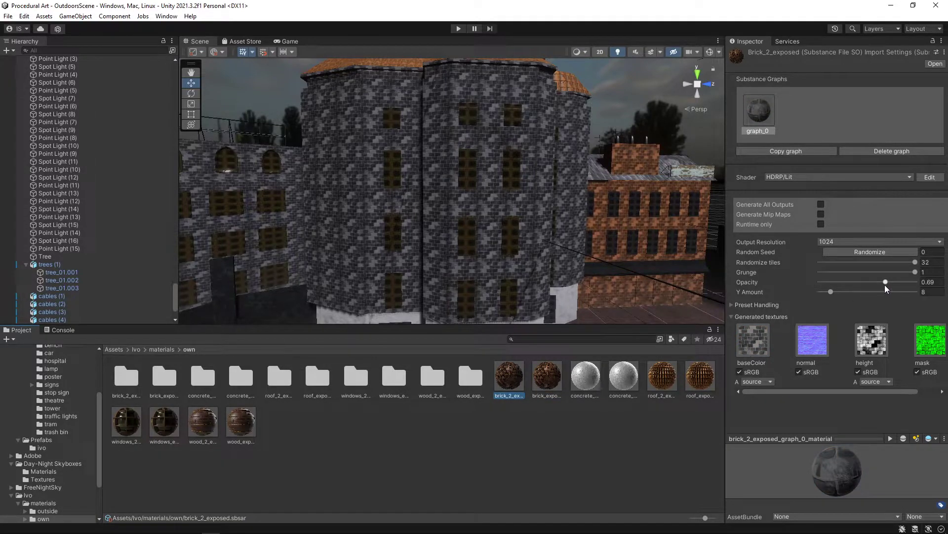
pyautogui.moveTo(886, 287); pyautogui.dragTo(924, 269)
pyautogui.moveTo(832, 295)
pyautogui.mouseDown()
pyautogui.moveTo(858, 295)
pyautogui.moveTo(834, 299)
pyautogui.mouseUp()
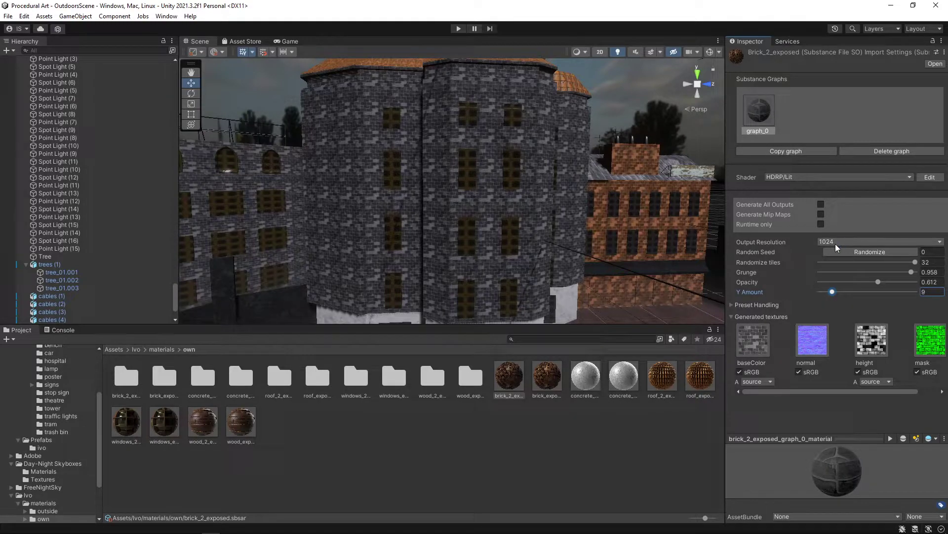
# Step: Try other Randomize tiles values on the brick_exposed substance used by the orange brick building, returning it to 32
pyautogui.click(547, 378)
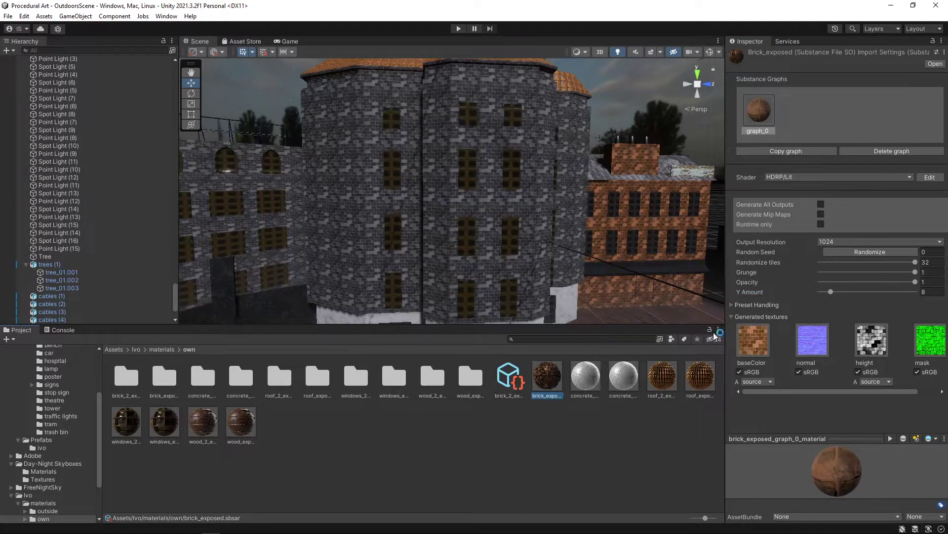
pyautogui.moveTo(623, 257)
pyautogui.mouseDown(button='right')
pyautogui.moveTo(672, 252)
pyautogui.moveTo(602, 263)
pyautogui.moveTo(626, 268)
pyautogui.mouseUp(button='right')
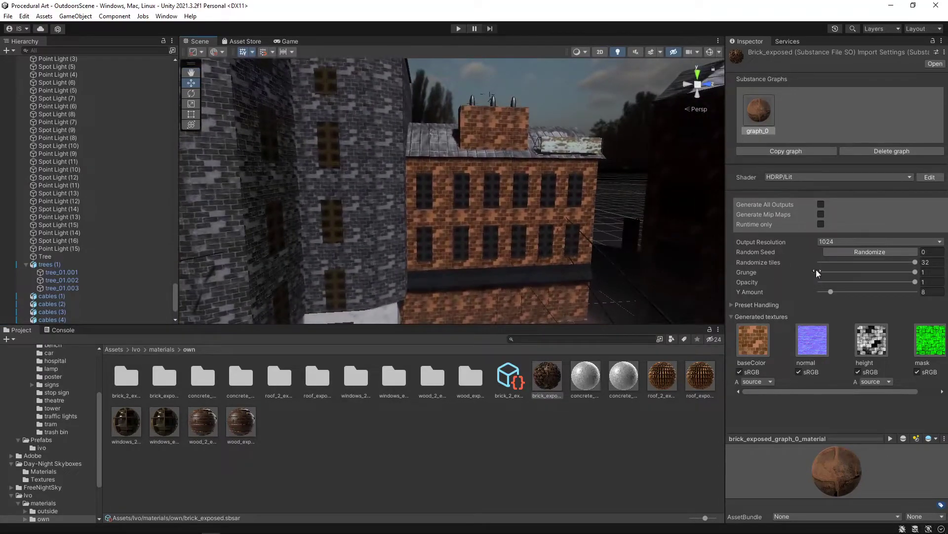
pyautogui.moveTo(902, 268)
pyautogui.mouseDown()
pyautogui.moveTo(840, 274)
pyautogui.moveTo(915, 269)
pyautogui.mouseUp()
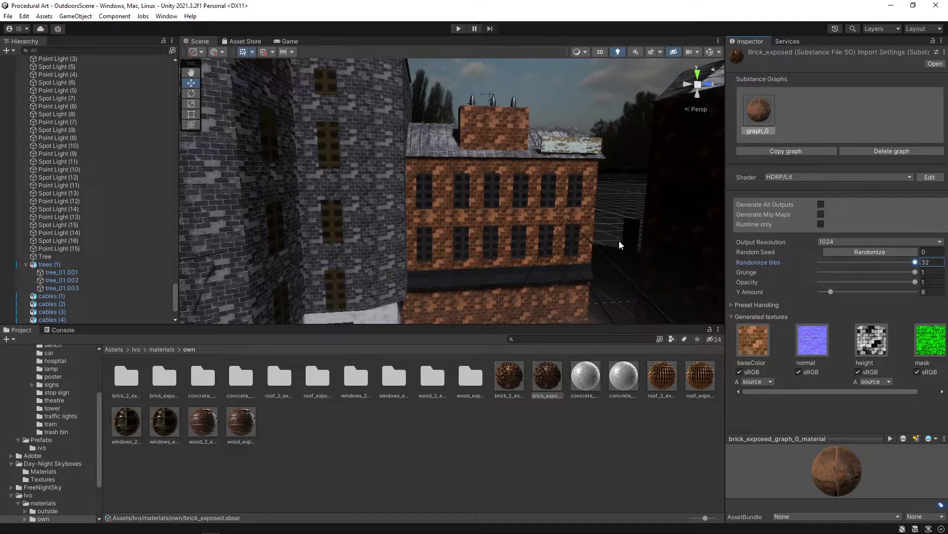
# Step: Inspect the white concrete base of the grey building and the settings of the concrete_exposed and concrete_2_exposed substances
pyautogui.moveTo(509, 244); pyautogui.dragTo(474, 242, button='right')
pyautogui.click(489, 237)
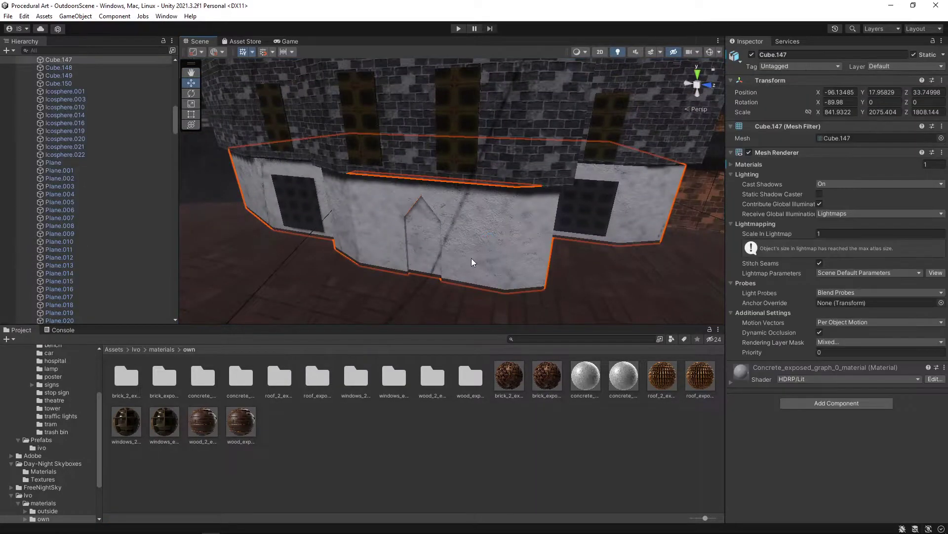
pyautogui.click(623, 375)
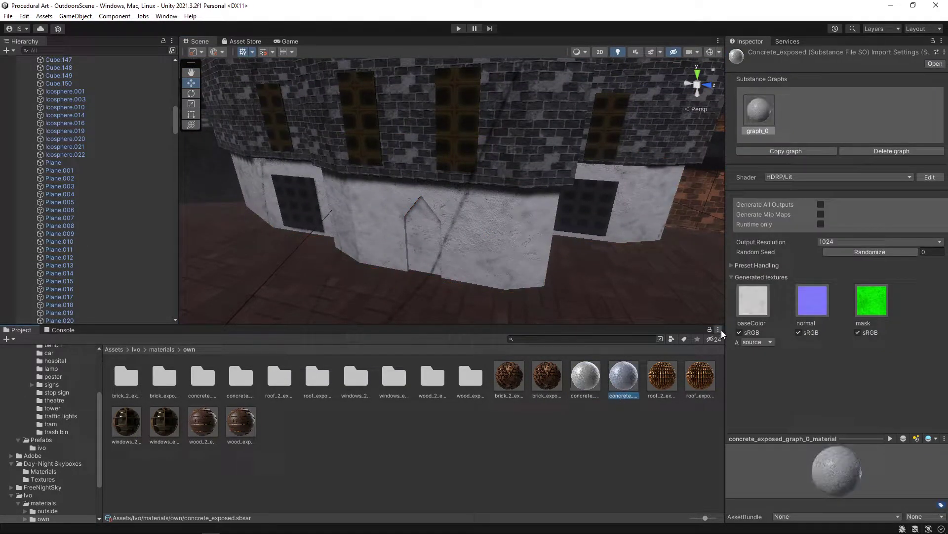
pyautogui.click(735, 265)
pyautogui.click(735, 266)
pyautogui.keyDown('alt'); pyautogui.moveTo(514, 242); pyautogui.dragTo(535, 252); pyautogui.keyUp('alt')
pyautogui.click(591, 365)
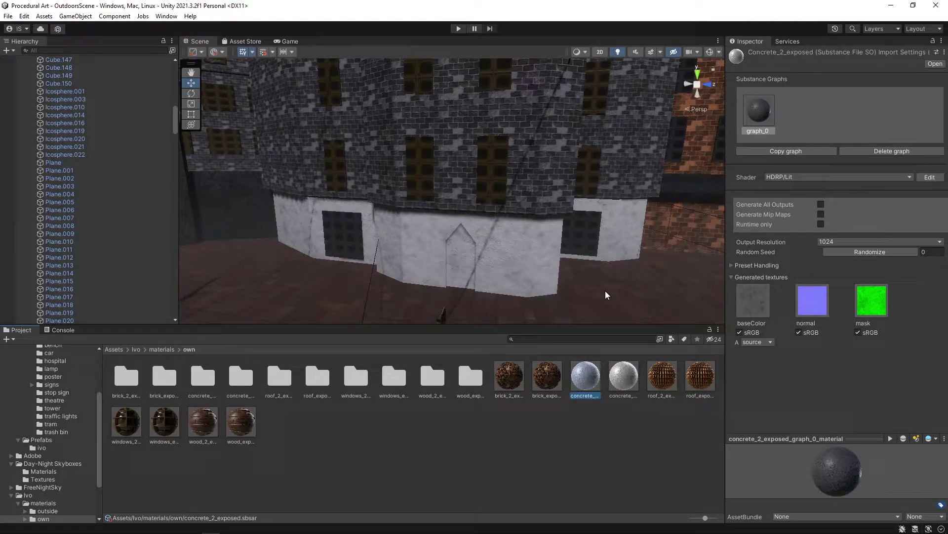
# Step: Set the roof_exposed substance to X Amount 6 and Y Amount 8 with the orange tiled roof in view
pyautogui.moveTo(606, 290); pyautogui.dragTo(358, 252, button='right')
pyautogui.click(645, 378)
pyautogui.moveTo(558, 257); pyautogui.dragTo(716, 171, button='right')
pyautogui.keyDown('alt'); pyautogui.moveTo(716, 170); pyautogui.dragTo(484, 225); pyautogui.keyUp('alt')
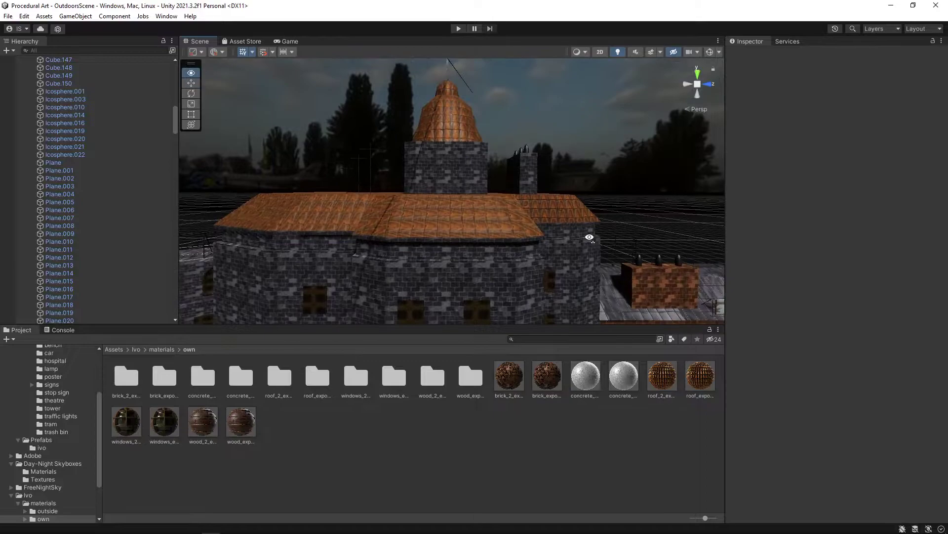
pyautogui.click(665, 377)
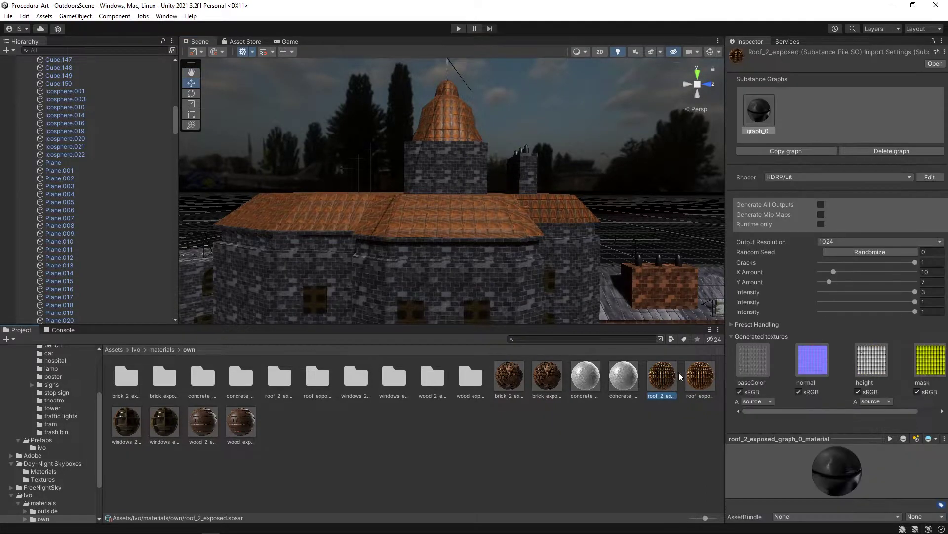
pyautogui.click(694, 384)
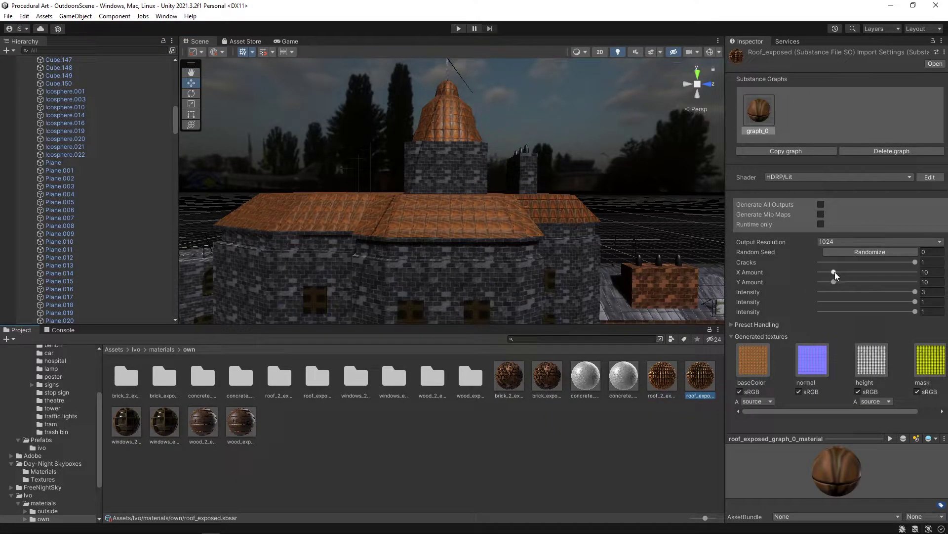
pyautogui.moveTo(835, 272)
pyautogui.mouseDown()
pyautogui.moveTo(851, 271)
pyautogui.moveTo(829, 273)
pyautogui.moveTo(829, 283)
pyautogui.mouseUp()
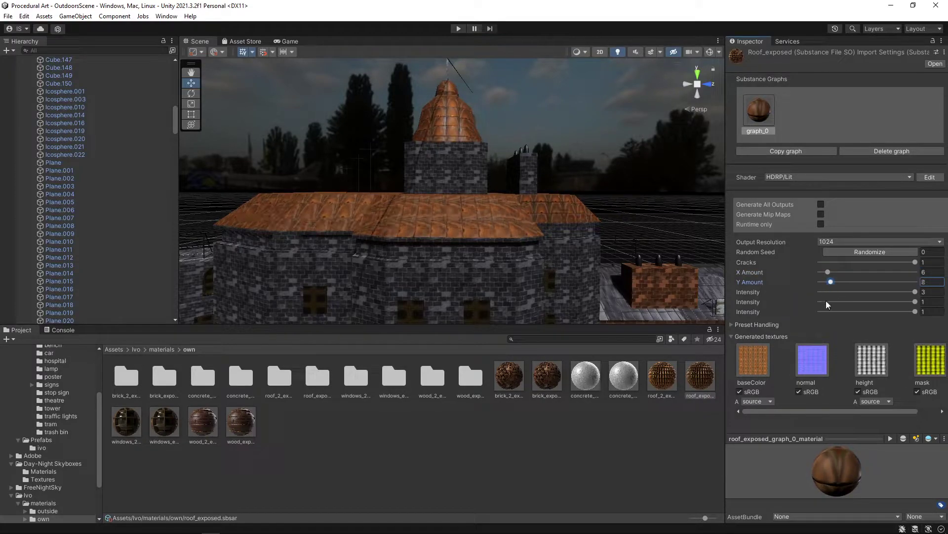
# Step: Try other Intensity and Cracks values on the roof_exposed substance, returning the intensities to 3, 1 and 1 and Cracks to 1
pyautogui.moveTo(914, 291); pyautogui.dragTo(789, 303)
pyautogui.moveTo(899, 300); pyautogui.dragTo(787, 306)
pyautogui.moveTo(916, 318); pyautogui.dragTo(840, 312)
pyautogui.write('1')
pyautogui.moveTo(916, 262); pyautogui.dragTo(848, 265)
pyautogui.moveTo(779, 274); pyautogui.dragTo(840, 281)
# Step: With the grey metal roof in view, set the roof_2_exposed substance to X Amount 4, Y Amount 6 and Cracks 0.922
pyautogui.moveTo(567, 237); pyautogui.dragTo(568, 290, button='right')
pyautogui.press('w')
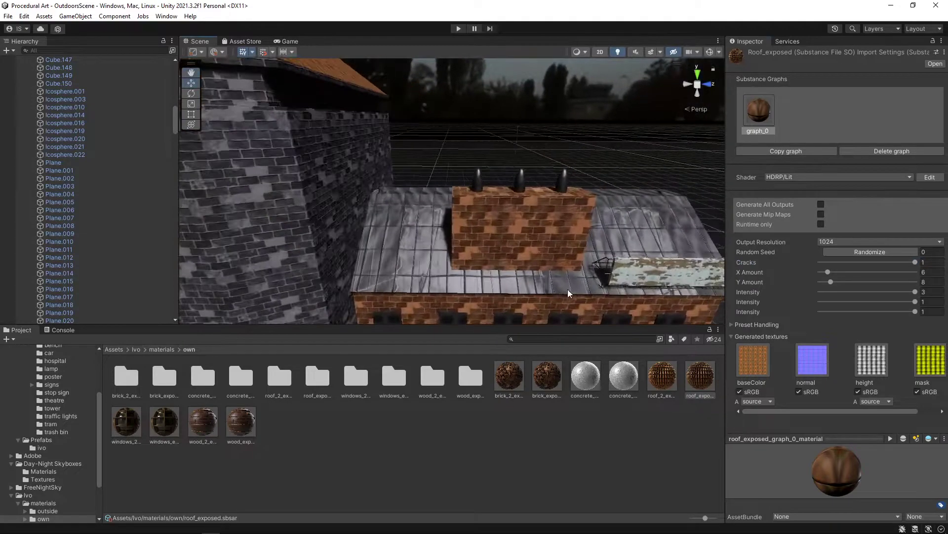
pyautogui.click(660, 393)
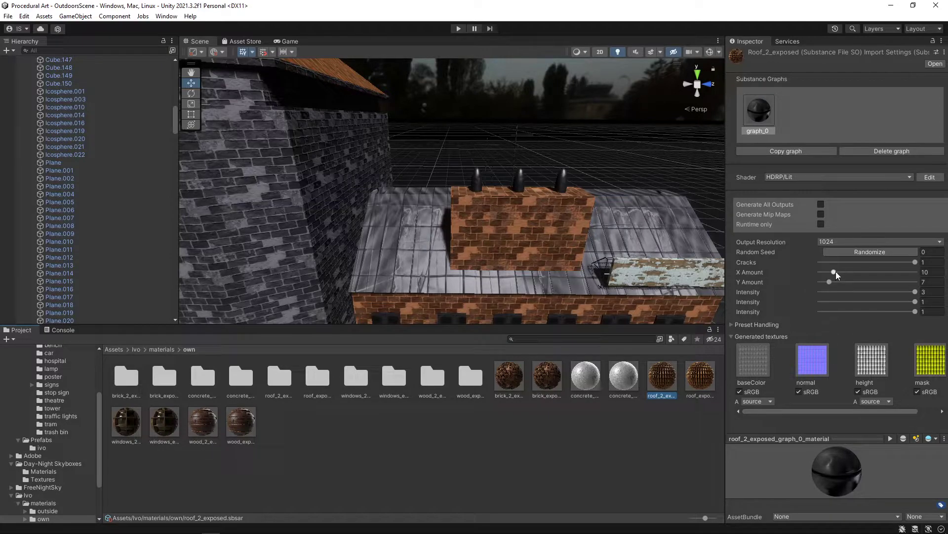
pyautogui.moveTo(835, 273)
pyautogui.mouseDown()
pyautogui.moveTo(856, 274)
pyautogui.moveTo(829, 282)
pyautogui.mouseUp()
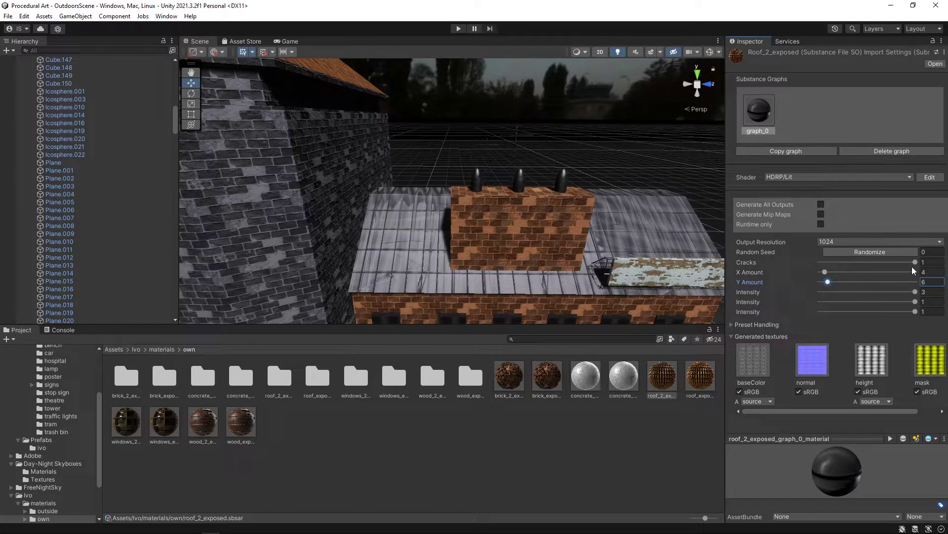
pyautogui.moveTo(912, 264)
pyautogui.mouseDown()
pyautogui.moveTo(796, 266)
pyautogui.moveTo(908, 267)
pyautogui.mouseUp()
# Step: On the windows_exposed substance of the wooden building, set Opacity of Windows to 0.323 and try other values for the last Opacity
pyautogui.press('w')
pyautogui.moveTo(592, 278); pyautogui.dragTo(4, 220, button='right')
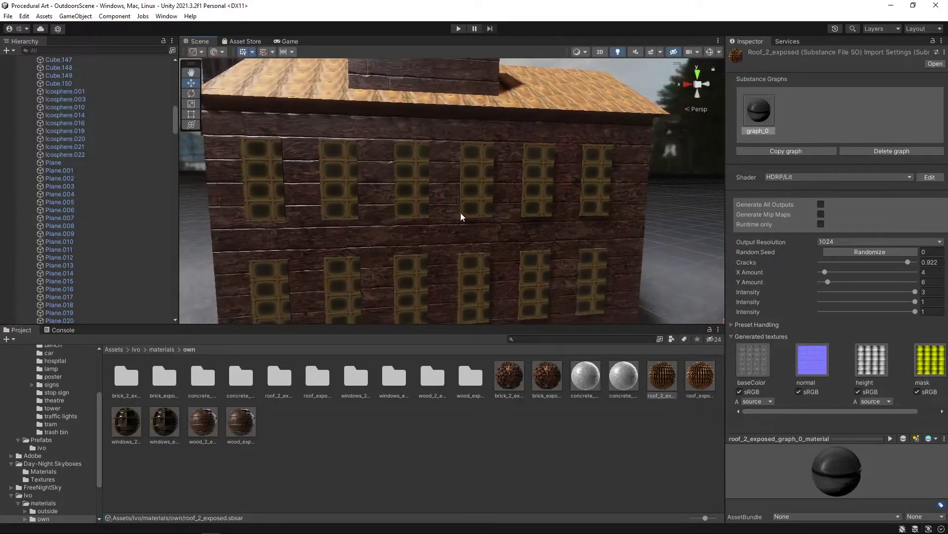
pyautogui.moveTo(510, 226)
pyautogui.mouseDown(button='right')
pyautogui.moveTo(594, 193)
pyautogui.moveTo(503, 213)
pyautogui.mouseUp(button='right')
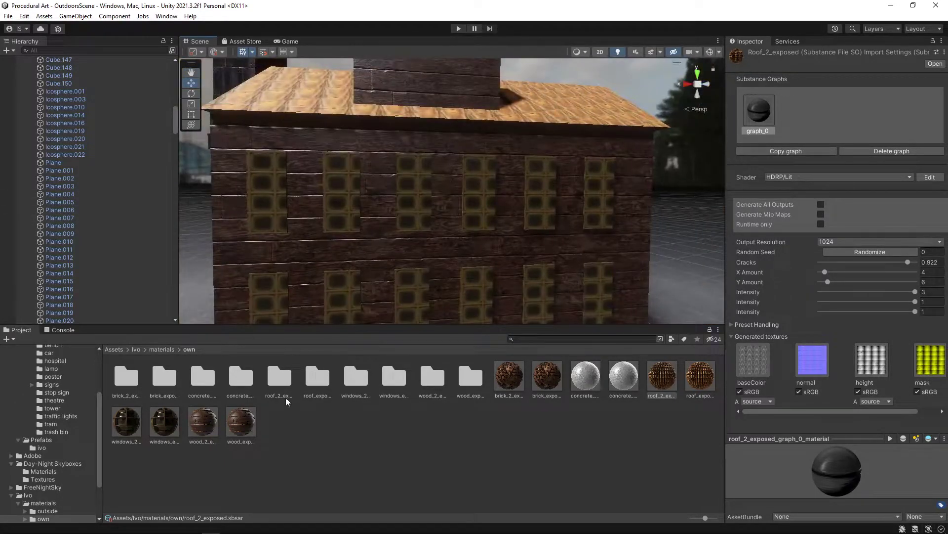
pyautogui.click(140, 425)
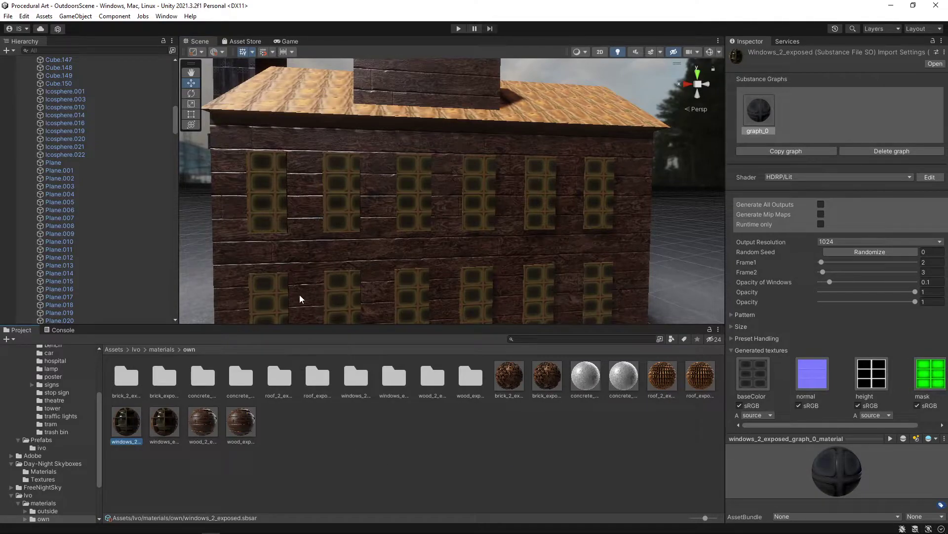
pyautogui.moveTo(430, 181); pyautogui.dragTo(546, 222, button='right')
pyautogui.click(173, 422)
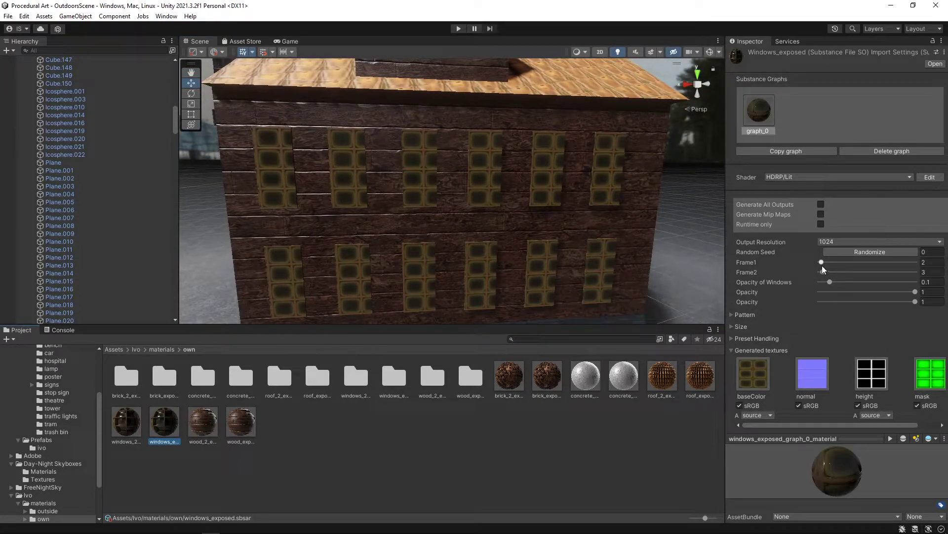
pyautogui.moveTo(823, 262); pyautogui.dragTo(917, 312)
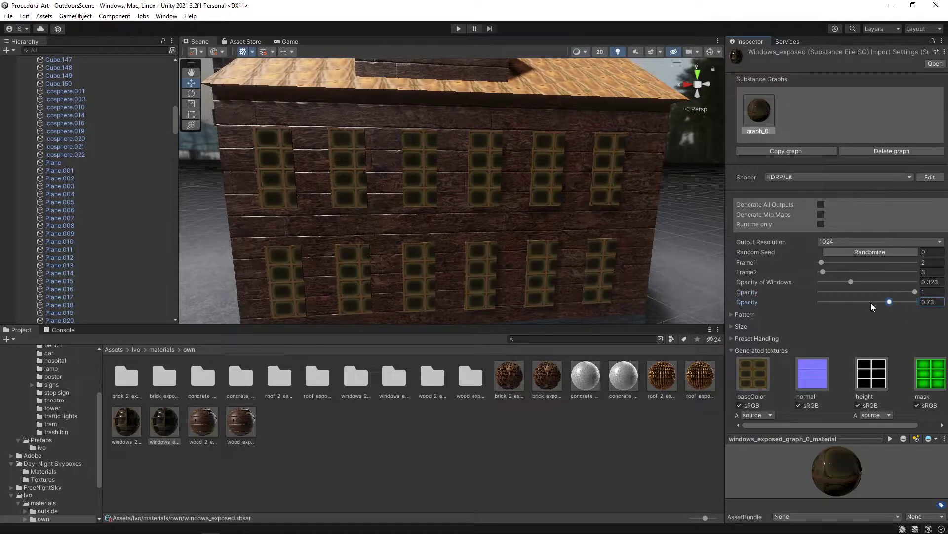
pyautogui.moveTo(839, 304); pyautogui.dragTo(940, 320)
# Step: Review the windows_2_exposed substance and the wooden building, and try another X Wood Variation on the wood_exposed substance
pyautogui.click(132, 425)
pyautogui.moveTo(442, 263); pyautogui.dragTo(464, 220, button='right')
pyautogui.click(495, 209)
pyautogui.click(476, 211)
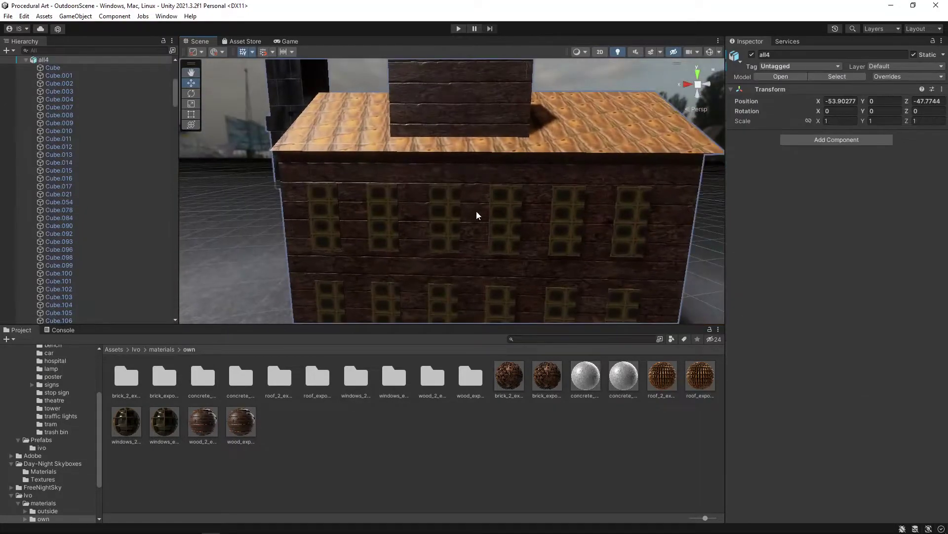
pyautogui.click(241, 422)
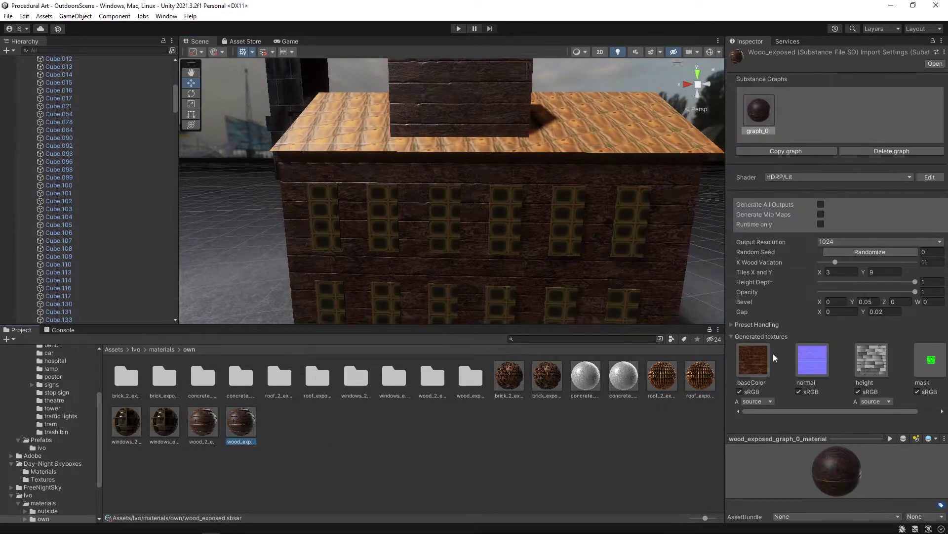
pyautogui.moveTo(835, 261)
pyautogui.mouseDown()
pyautogui.moveTo(884, 262)
pyautogui.moveTo(832, 272)
pyautogui.mouseUp()
# Step: Set the wood_2_exposed substance's Tiles X and Y to 2 and 8
pyautogui.click(200, 428)
pyautogui.click(840, 272)
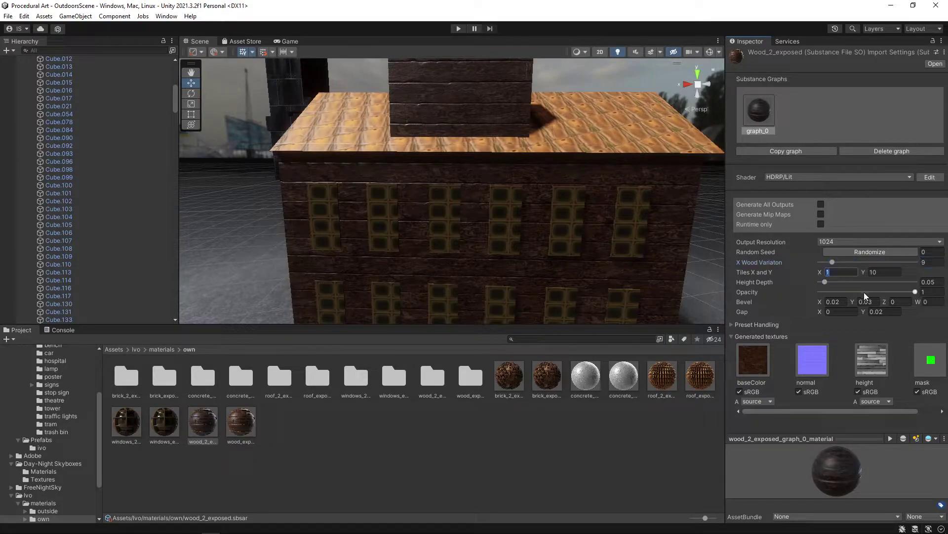
pyautogui.write('2')
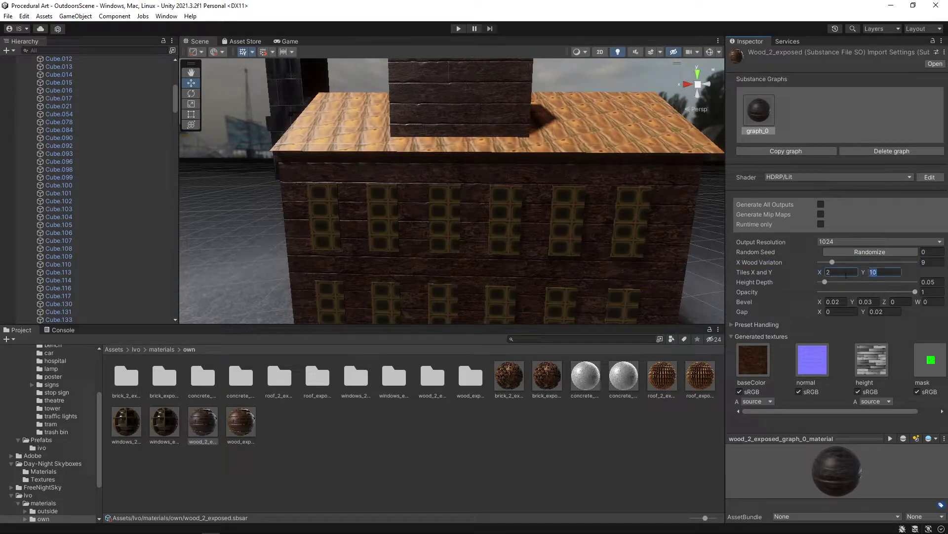
pyautogui.write('8')
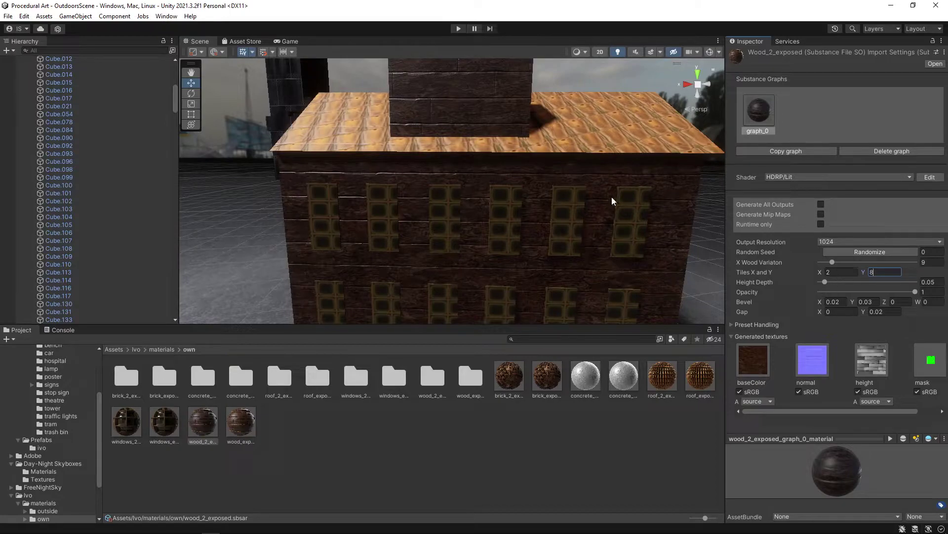
# Step: Try different Height Depth values on the wood_2_exposed substance with the wooden chimney in view, ending at 0
pyautogui.moveTo(655, 233); pyautogui.dragTo(650, 223, button='right')
pyautogui.moveTo(826, 281); pyautogui.dragTo(801, 289)
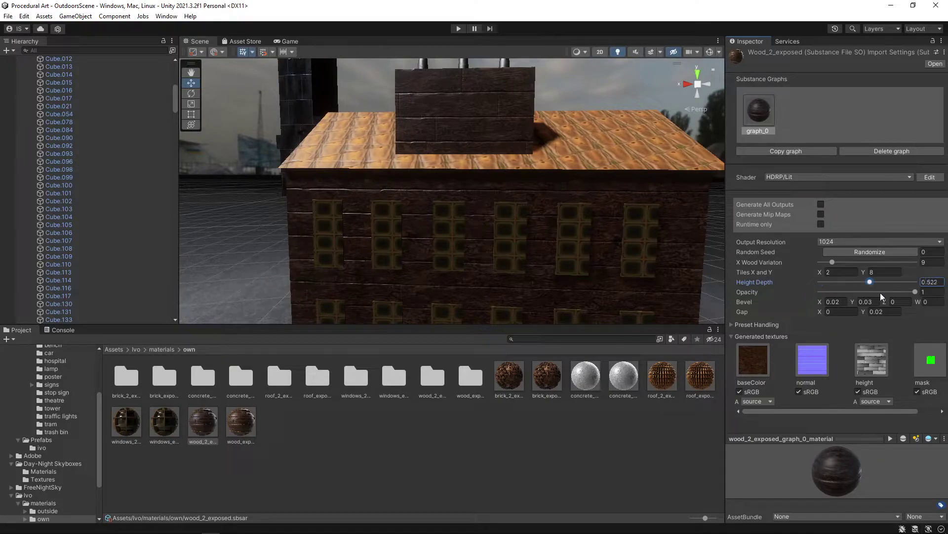
pyautogui.moveTo(558, 141); pyautogui.dragTo(593, 101, button='right')
pyautogui.scroll(-4, 568, 131)
pyautogui.press('w')
pyautogui.press('w')
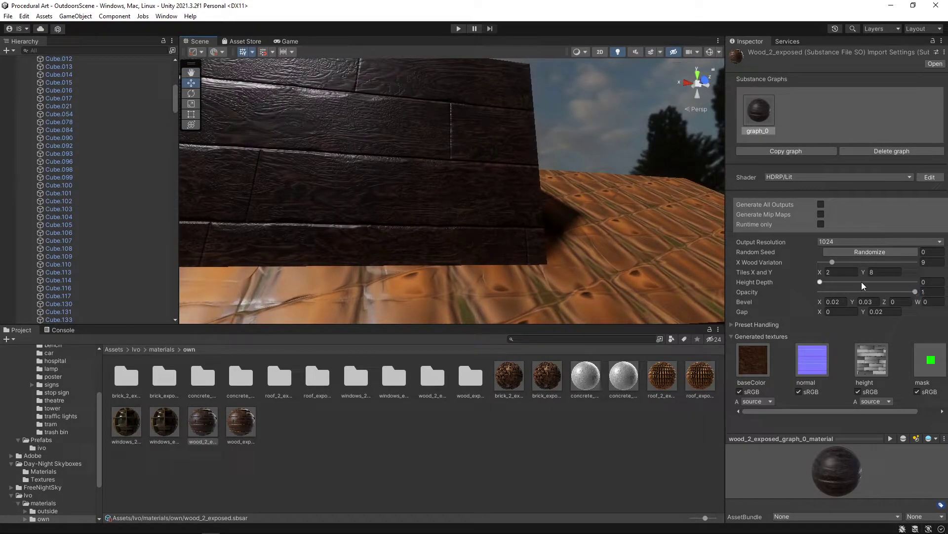
pyautogui.moveTo(862, 282); pyautogui.dragTo(746, 286)
# Step: Set the wood_2_exposed substance's Opacity to 0.943 and Bevel X to 0.1, and check the planks up close
pyautogui.press('s')
pyautogui.moveTo(574, 243); pyautogui.dragTo(488, 265, button='right')
pyautogui.click(820, 291)
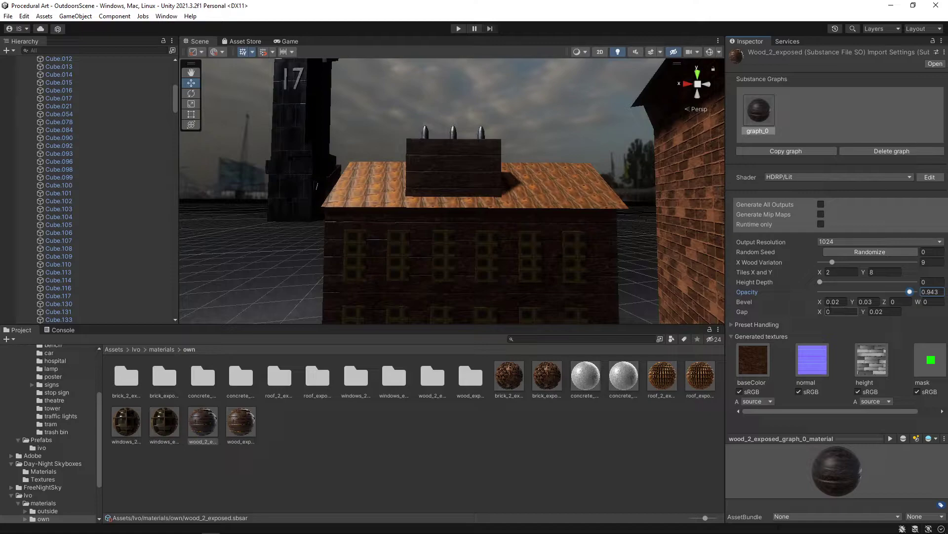
pyautogui.click(833, 302)
pyautogui.click(833, 302)
pyautogui.press('w')
pyautogui.moveTo(581, 242); pyautogui.dragTo(577, 275, button='right')
pyautogui.scroll(-10, 469, 270)
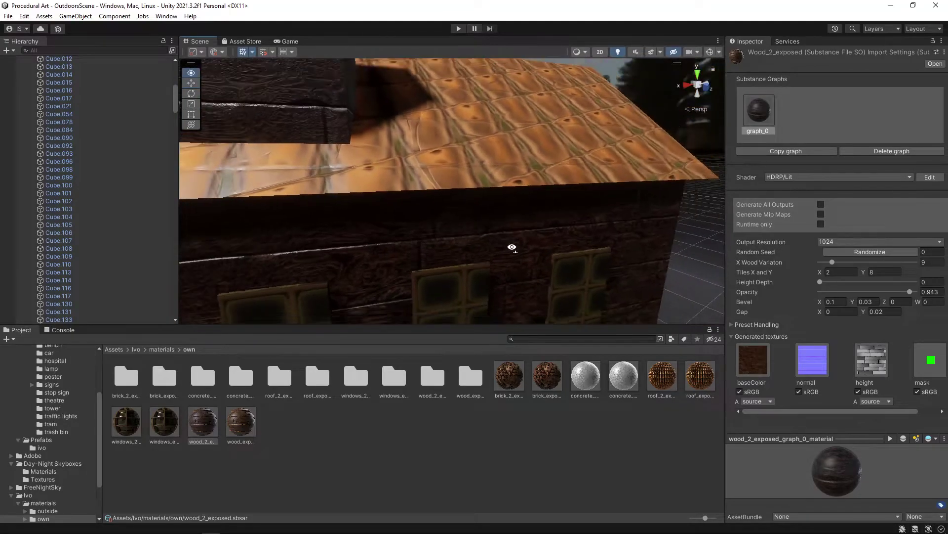
# Step: Try another Gap X on the wood_2_exposed substance, return it to 0, and set Gap Y to 0.1
pyautogui.write('1')
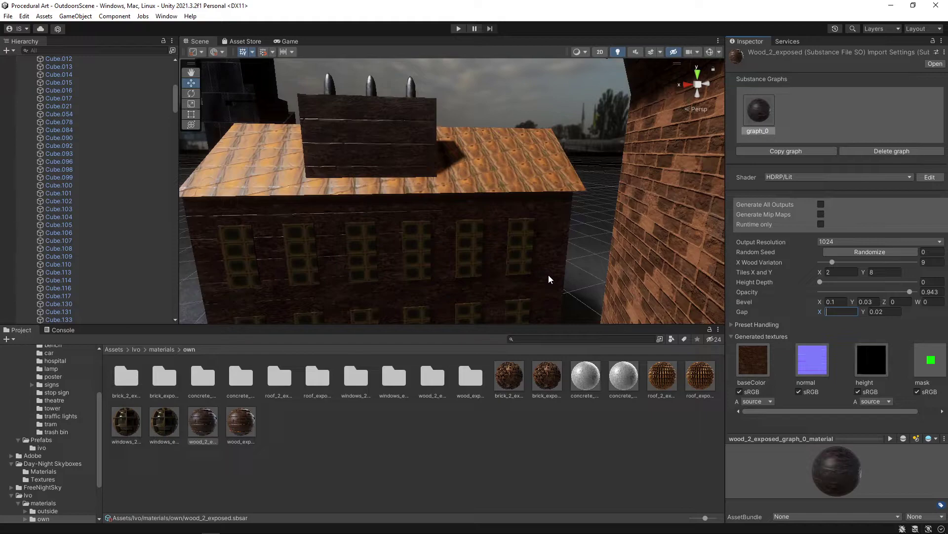
pyautogui.press('BackSpace')
pyautogui.write('0')
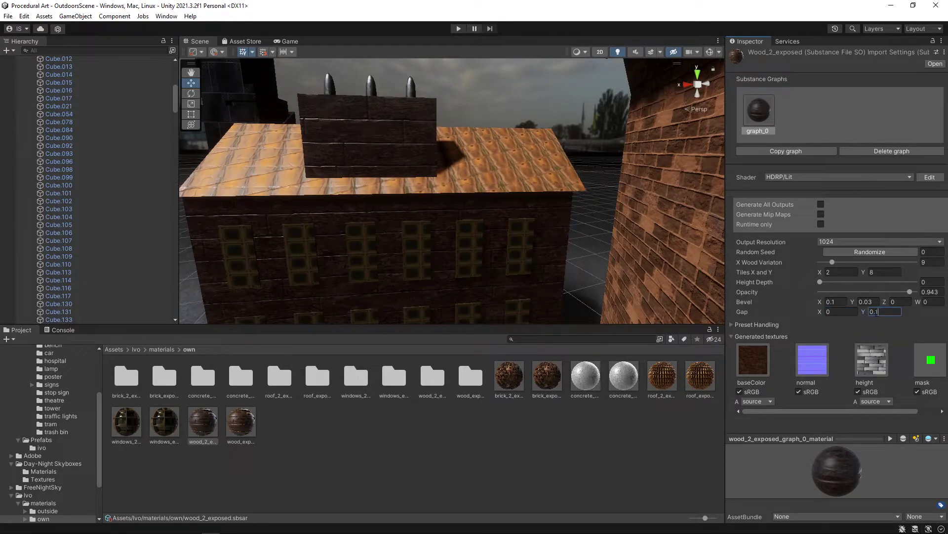
# Step: Examine the street level of the scene, including the parked car, the street lamps and the red pavement
pyautogui.moveTo(535, 259); pyautogui.dragTo(409, 250, button='right')
pyautogui.press('w')
pyautogui.press('s')
pyautogui.press('s')
pyautogui.press('s')
pyautogui.press('w')
pyautogui.click(379, 239)
pyautogui.click(377, 241)
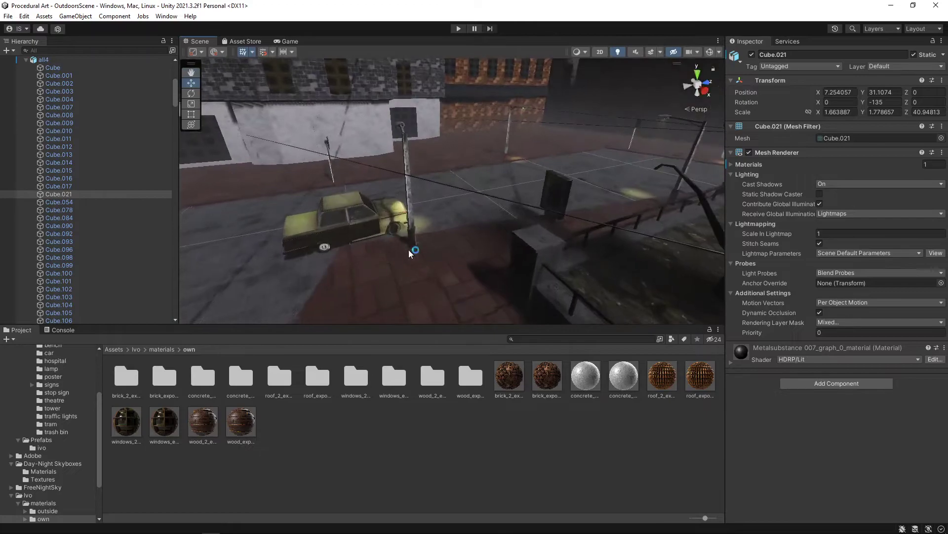
# Step: Examine the central square around the obelisk with its trees, benches, lamps and surrounding buildings, leaving nothing selected
pyautogui.click(402, 239)
pyautogui.moveTo(476, 251); pyautogui.dragTo(306, 185, button='right')
pyautogui.click(421, 199)
pyautogui.moveTo(421, 199); pyautogui.dragTo(624, 258, button='right')
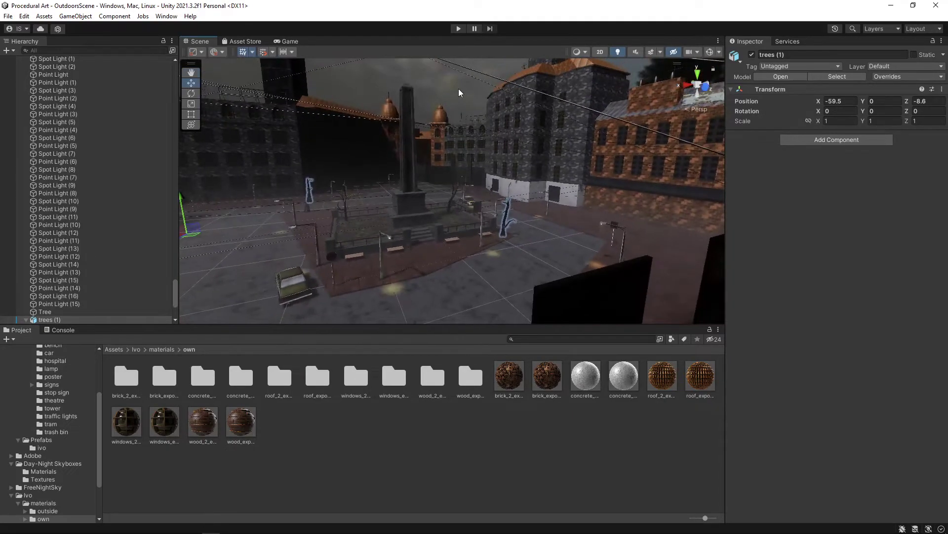
pyautogui.click(458, 88)
pyautogui.moveTo(537, 260); pyautogui.dragTo(474, 300, button='right')
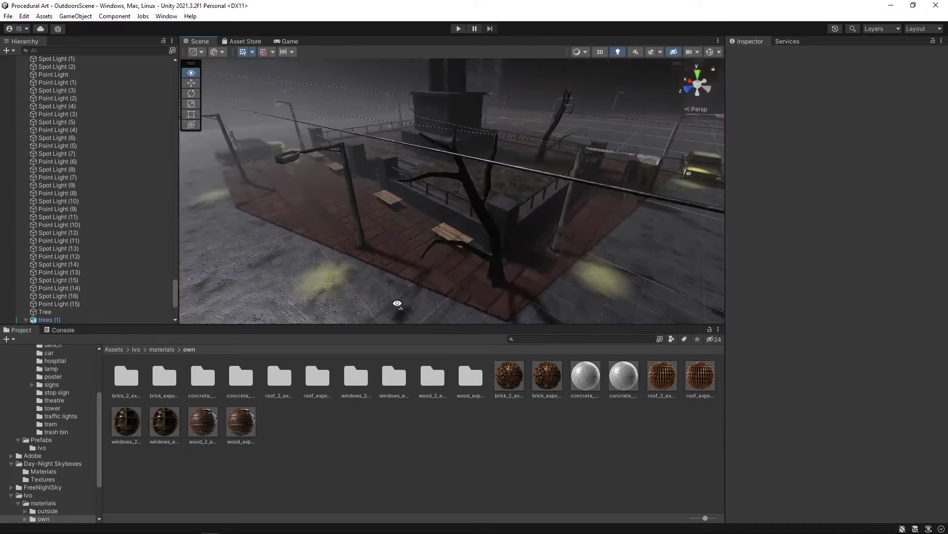
pyautogui.moveTo(398, 304); pyautogui.dragTo(475, 158, button='right')
# Step: Show the Game view maximized to fill the whole editor window
pyautogui.click(298, 40)
pyautogui.hotkey('shift', 'space')
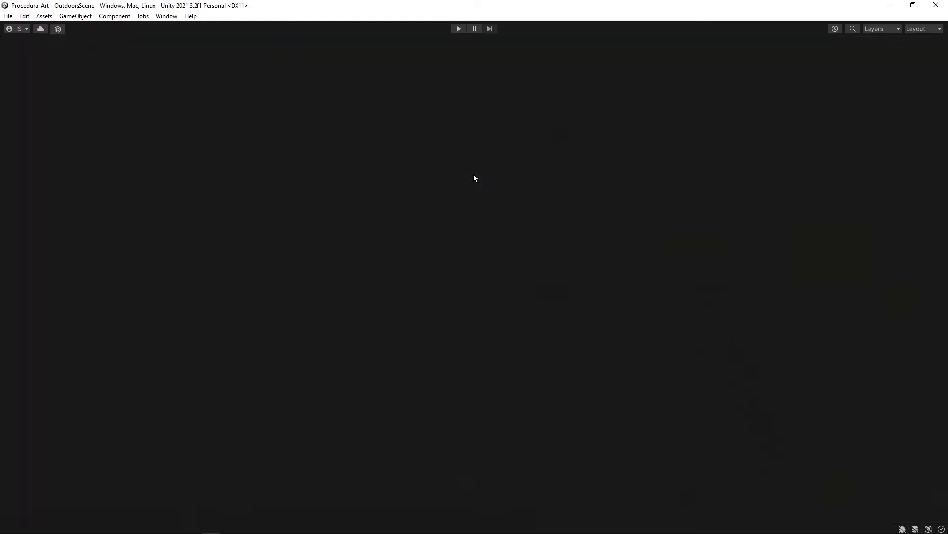